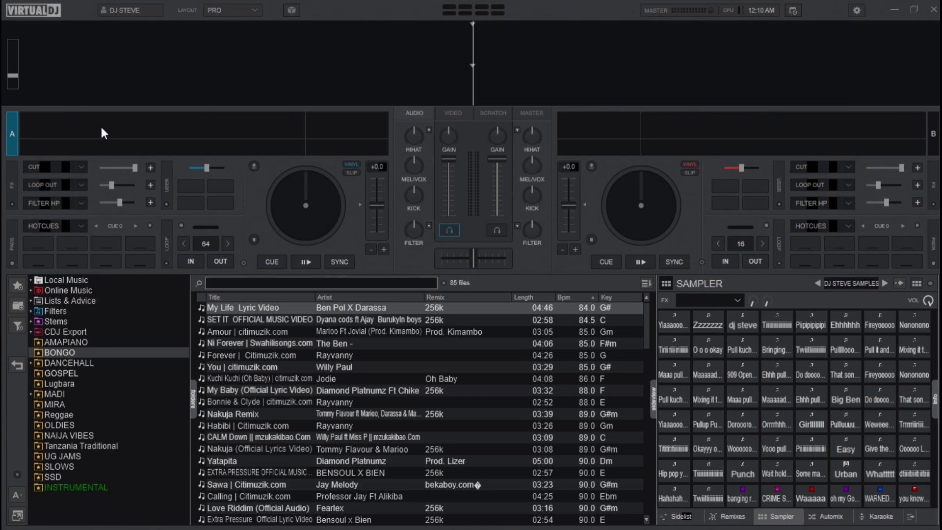
Filter the Options tweaks by 'curve' and switch crossfaderCurve from Full to Scratch
left_click(858, 11)
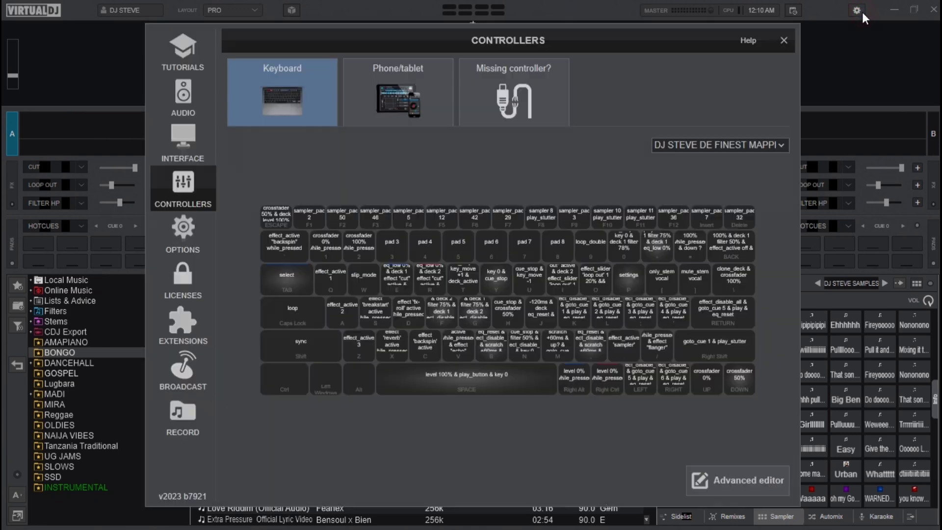
left_click(182, 235)
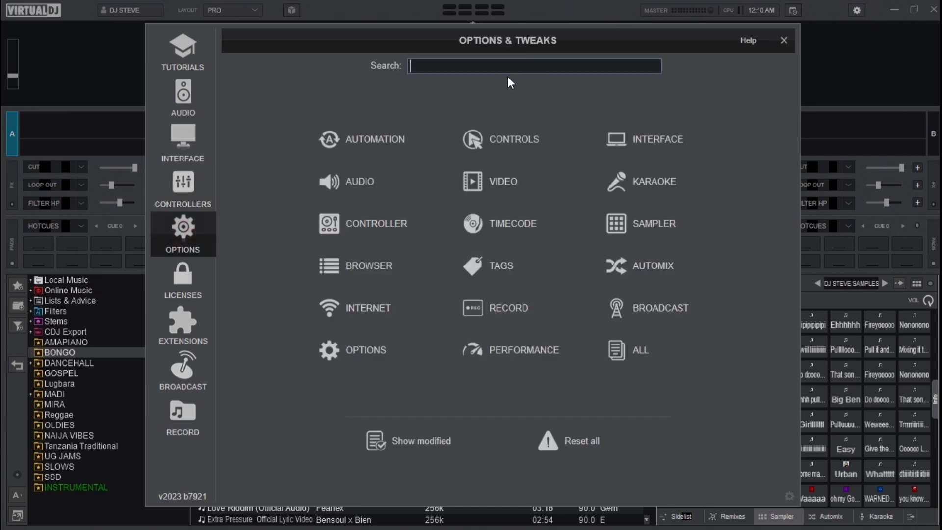
type("curve")
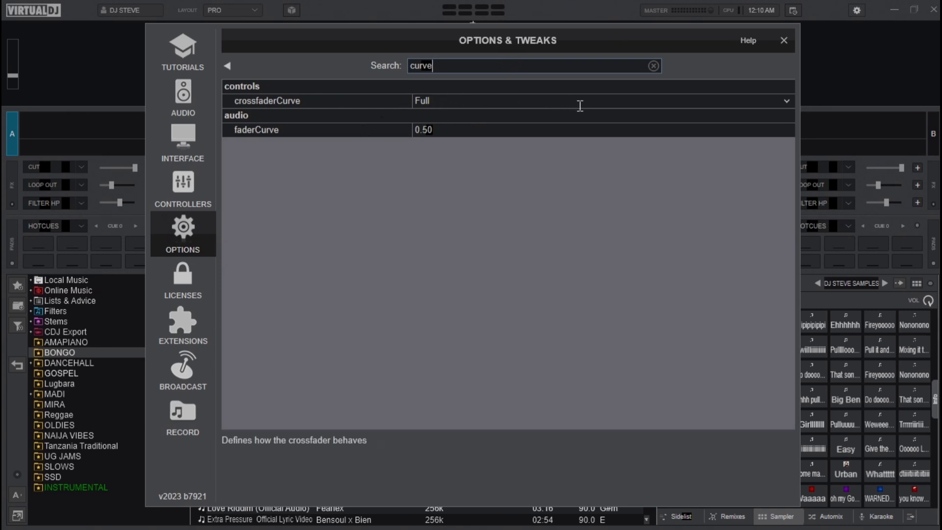
left_click(787, 102)
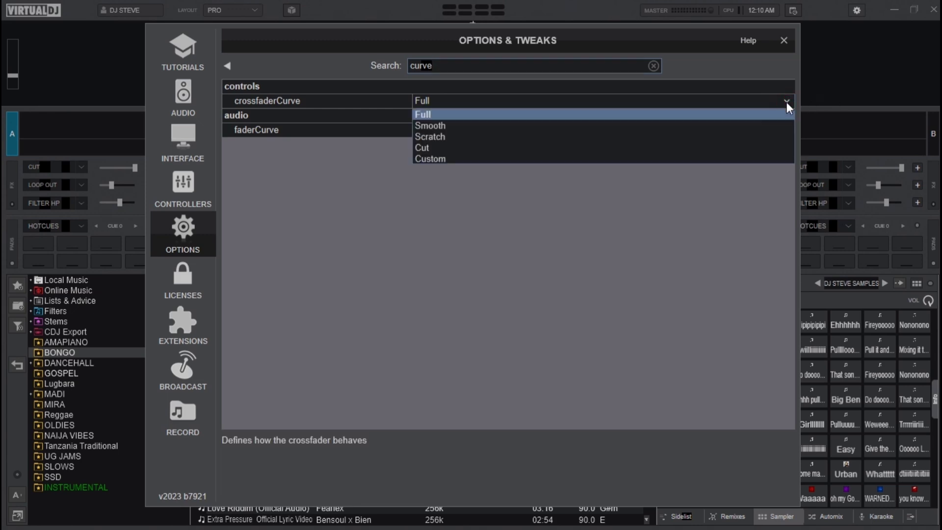
left_click(435, 136)
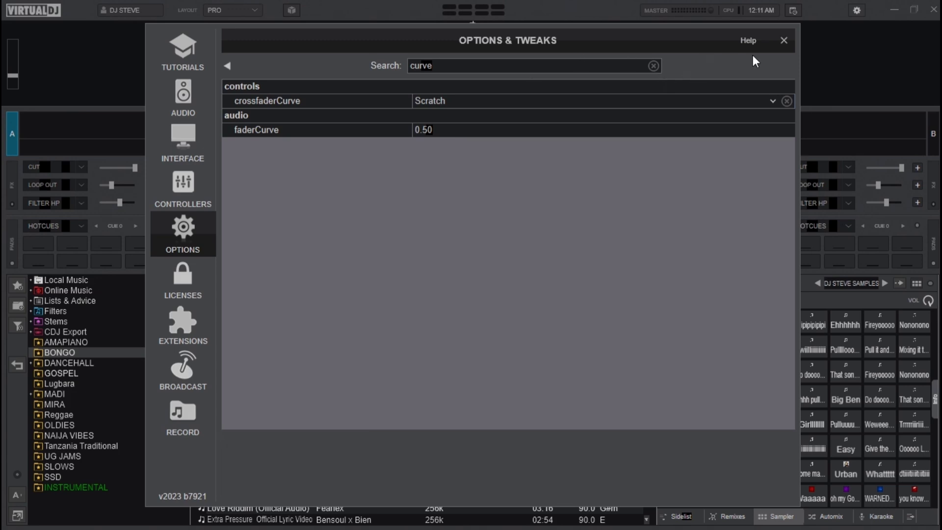
Close the Options & Tweaks window to return to the mixing screen
left_click(778, 44)
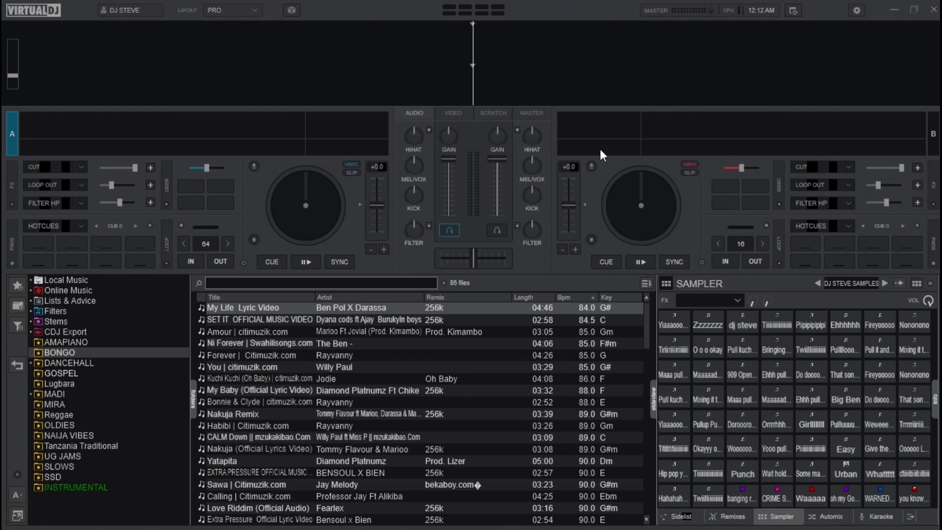
Open the Controllers advanced keyboard editor and capture LEFT as a new key mapping
left_click(857, 11)
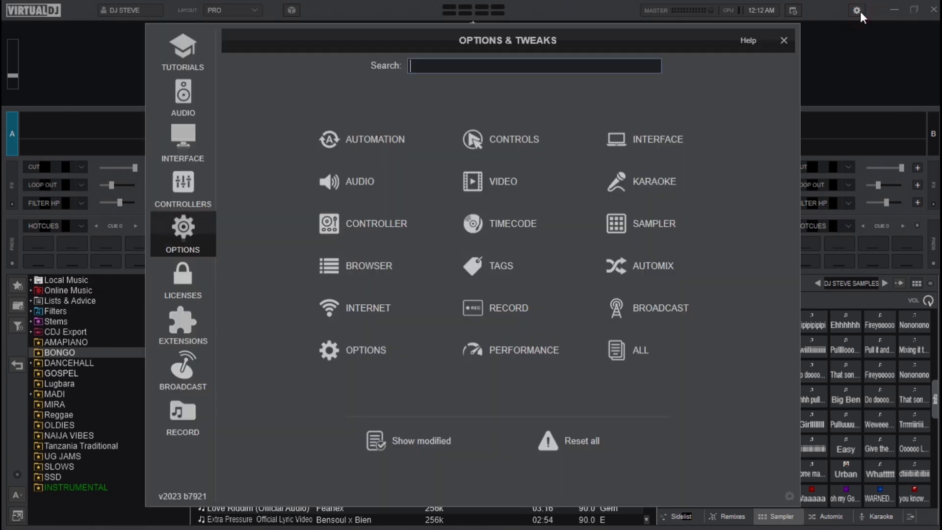
left_click(198, 194)
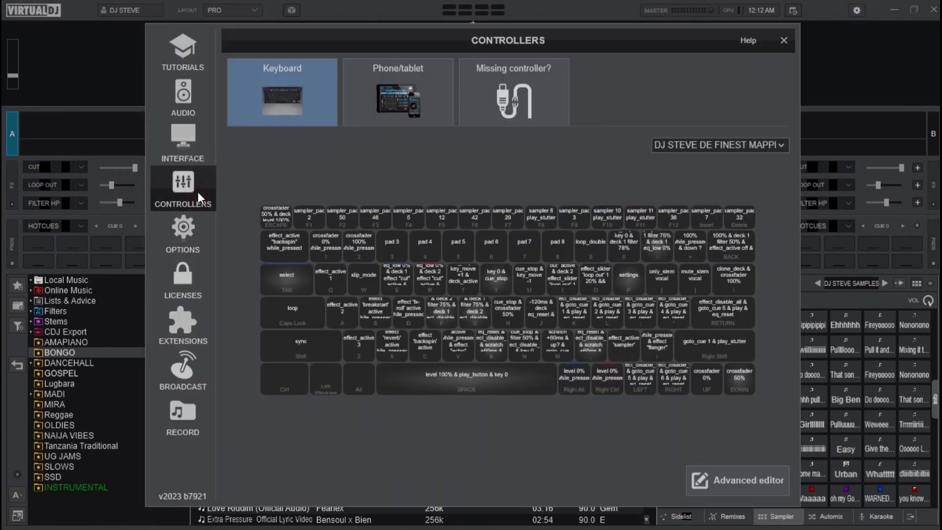
left_click(714, 480)
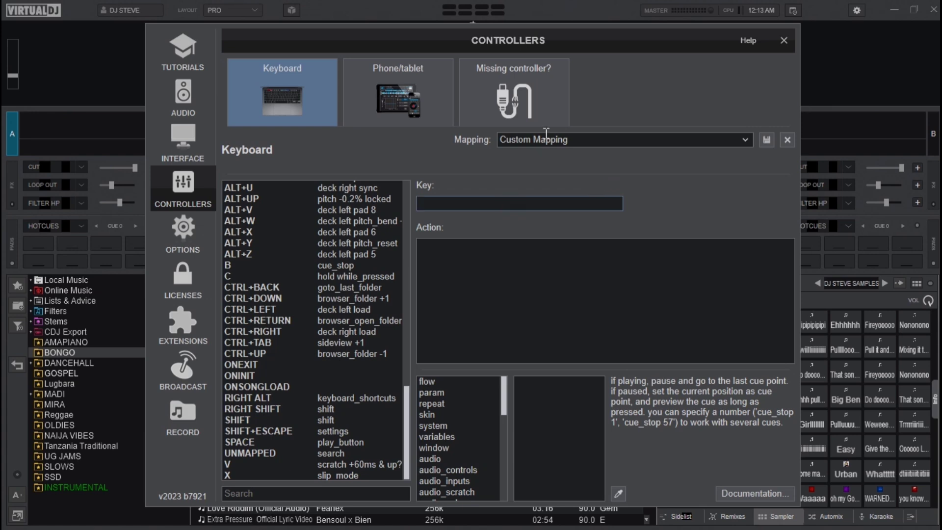
key("Left")
Give LEFT the action 'crossfader +10%' and a new RIGHT entry 'crossfader -10%'
left_click(510, 271)
type("cross")
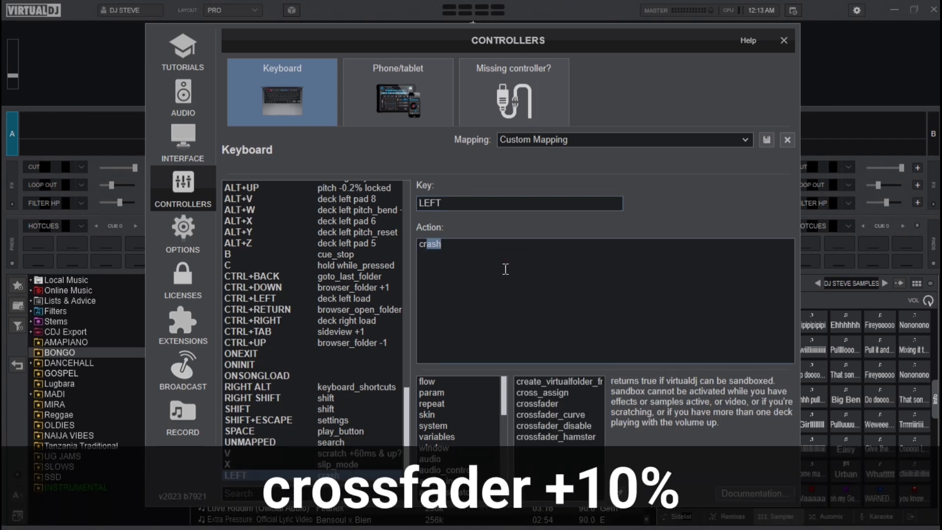
type("fader")
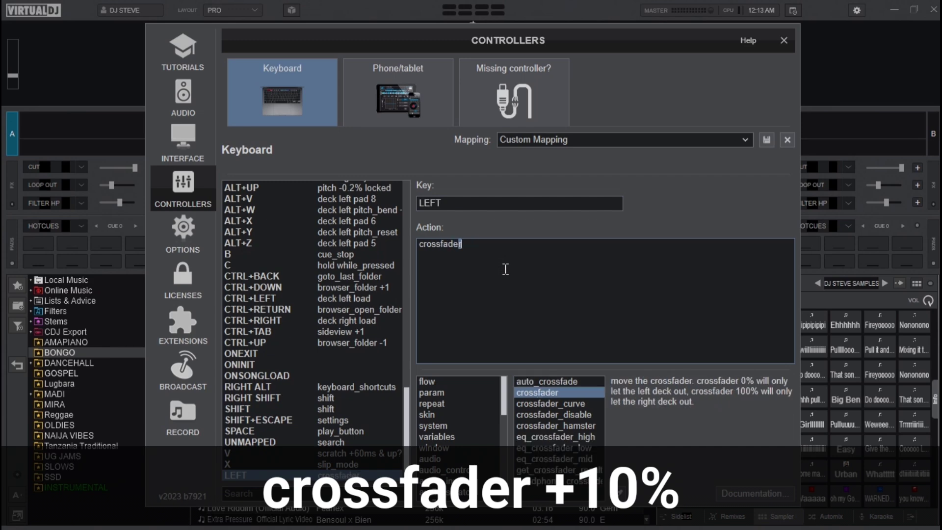
type(" +10")
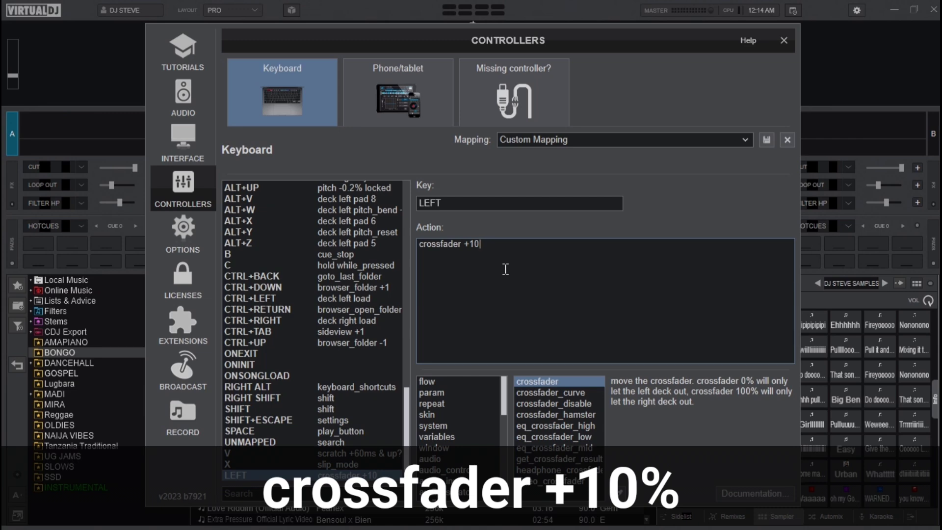
type("%")
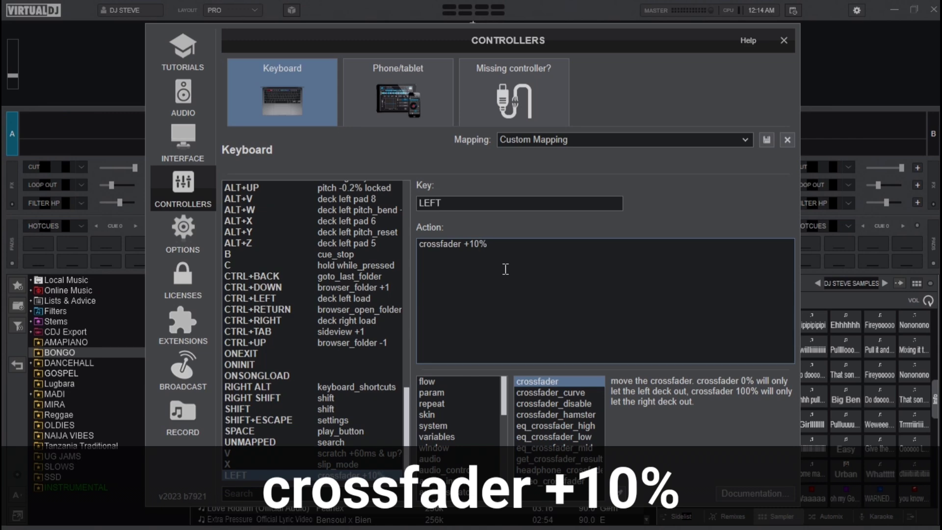
left_click(484, 206)
key("Right")
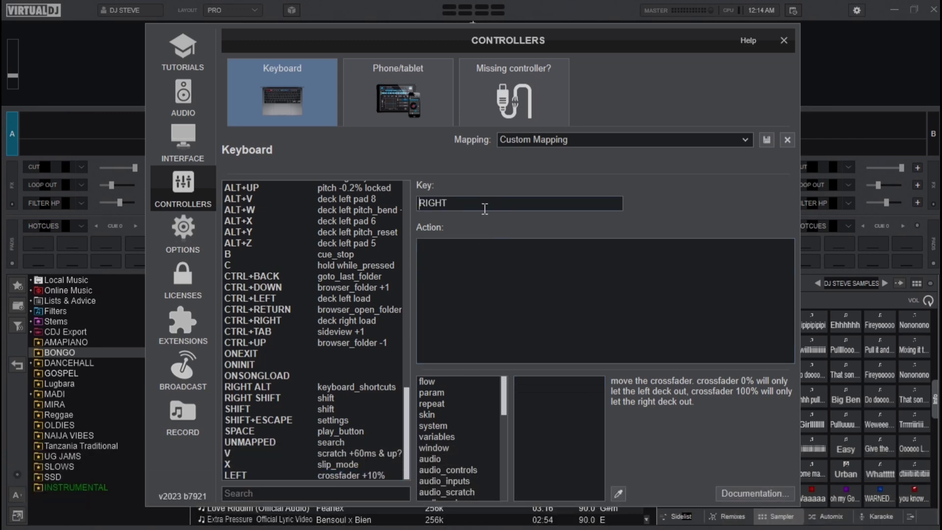
left_click(486, 267)
type("crossfa")
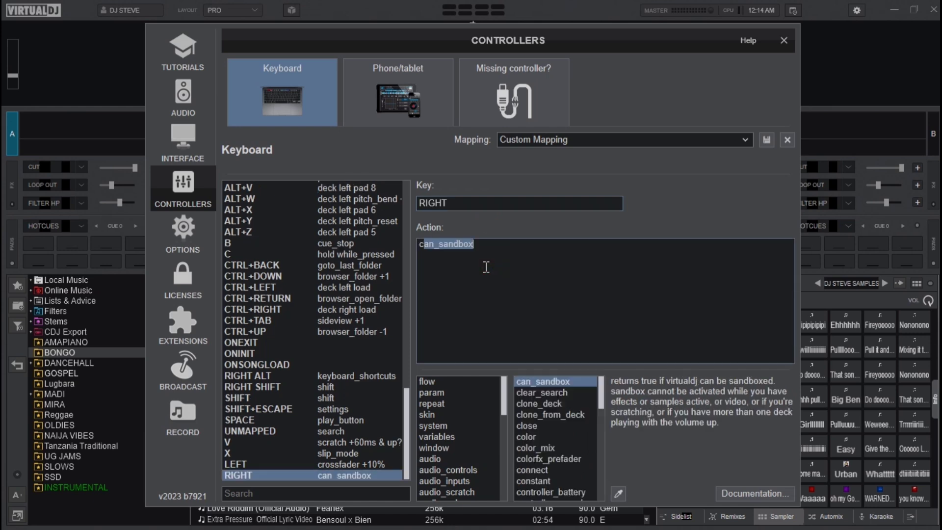
type("der")
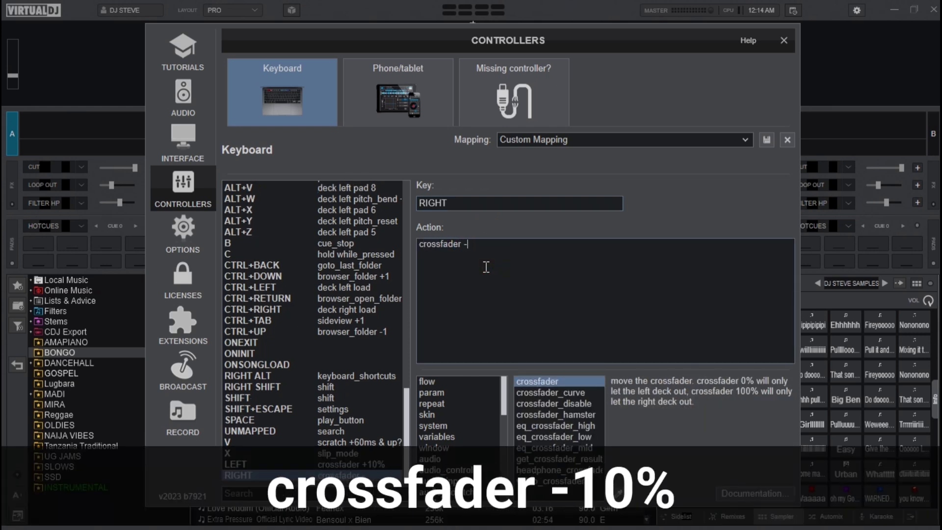
type(" -10%")
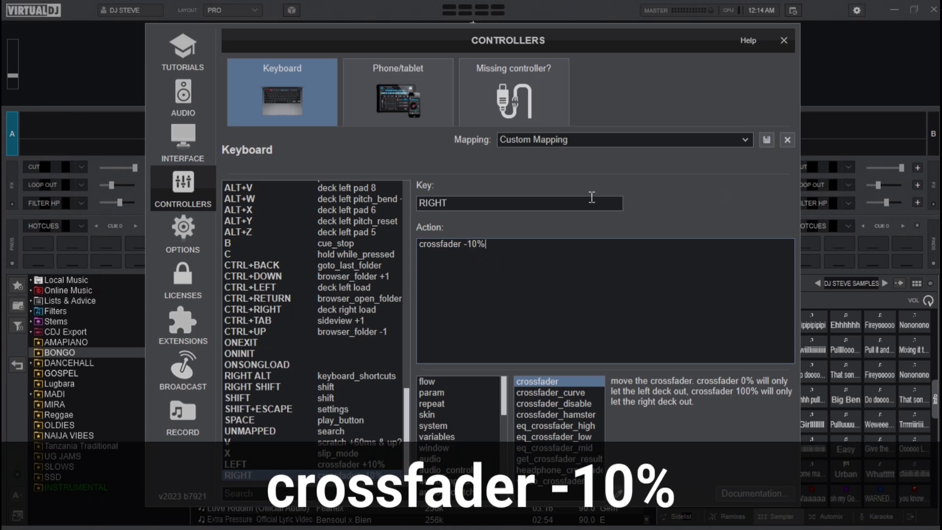
left_click_drag(679, 42, 668, 351)
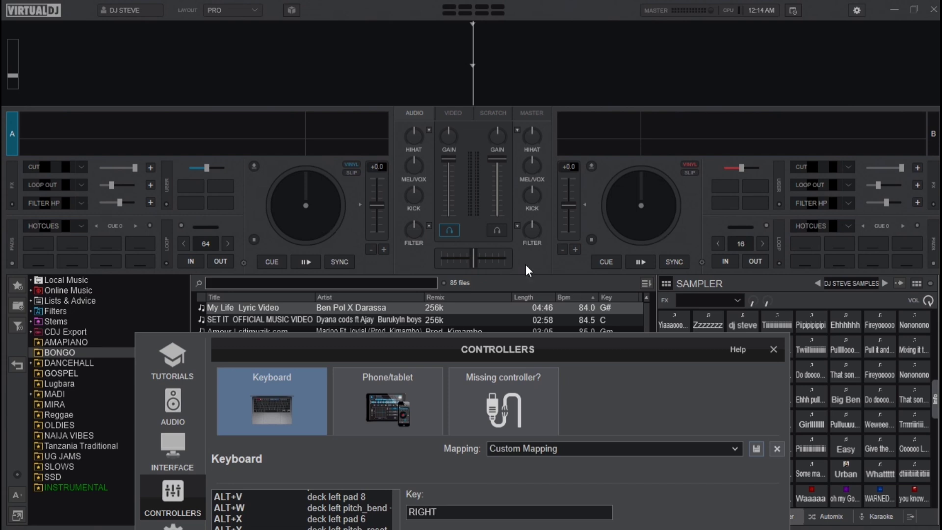
key("Right")
key("Left")
key("Left")
left_click_drag(499, 359, 491, 56)
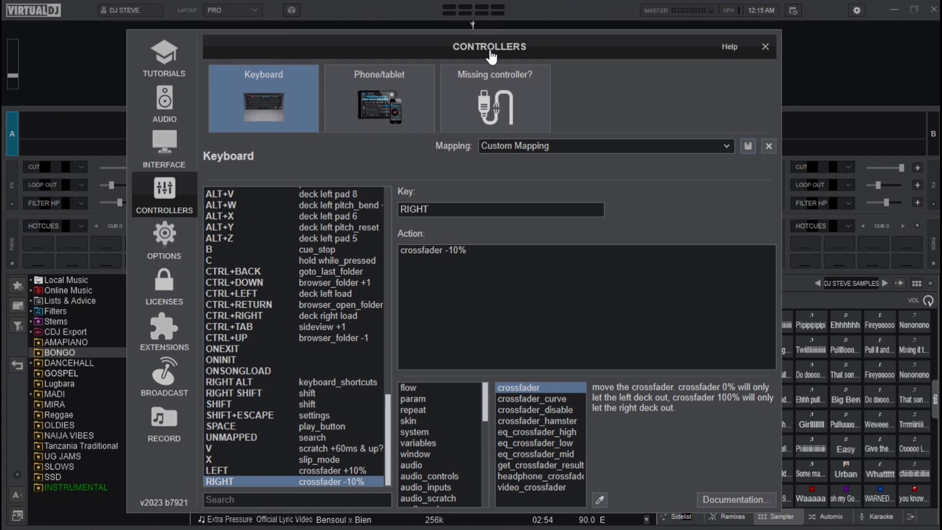
Map RIGHT CTRL to auto_crossfade 7000ms, then press it to watch the crossfader slide
left_click(441, 208)
key("Control_R")
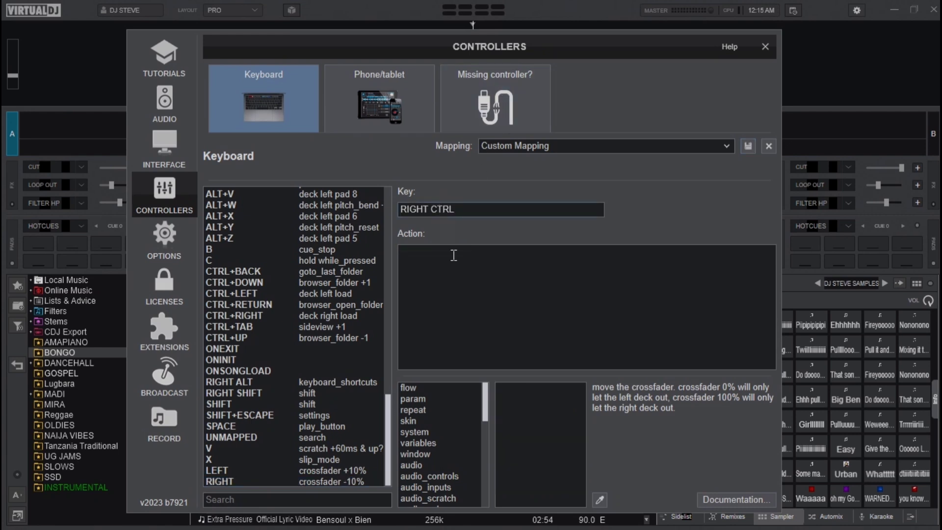
left_click(454, 283)
type("auto")
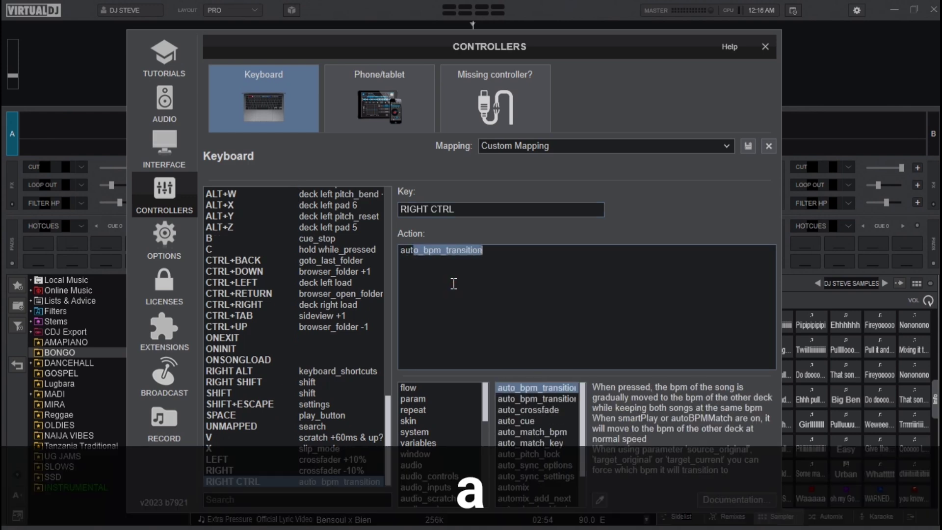
type("_c")
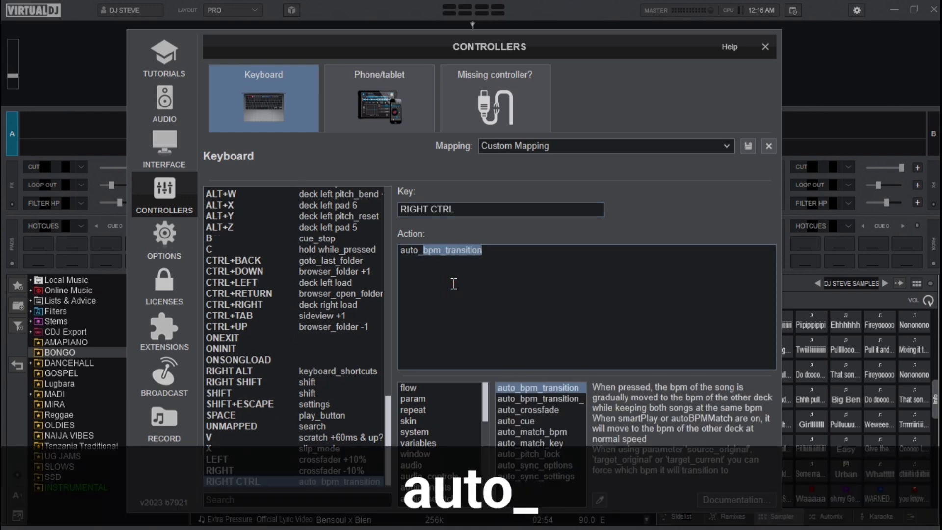
type("ro")
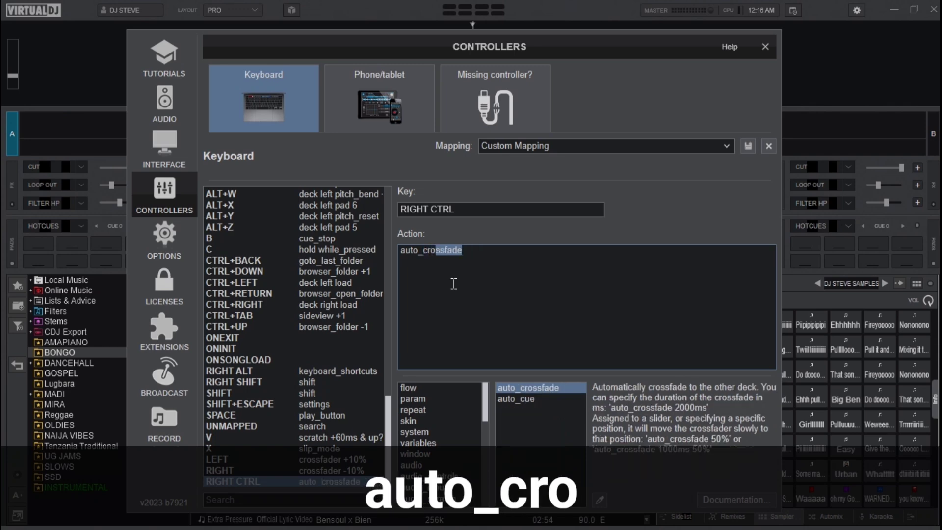
type("ssfade")
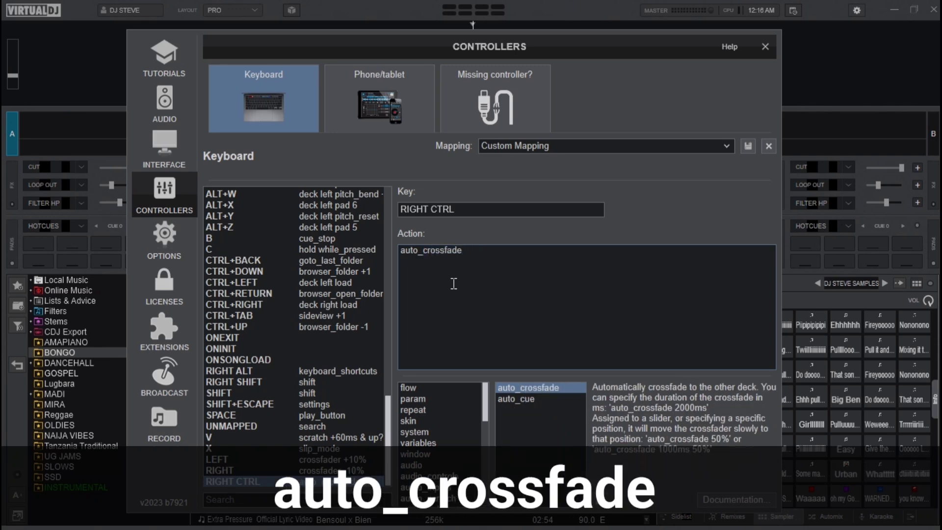
type("7000ms")
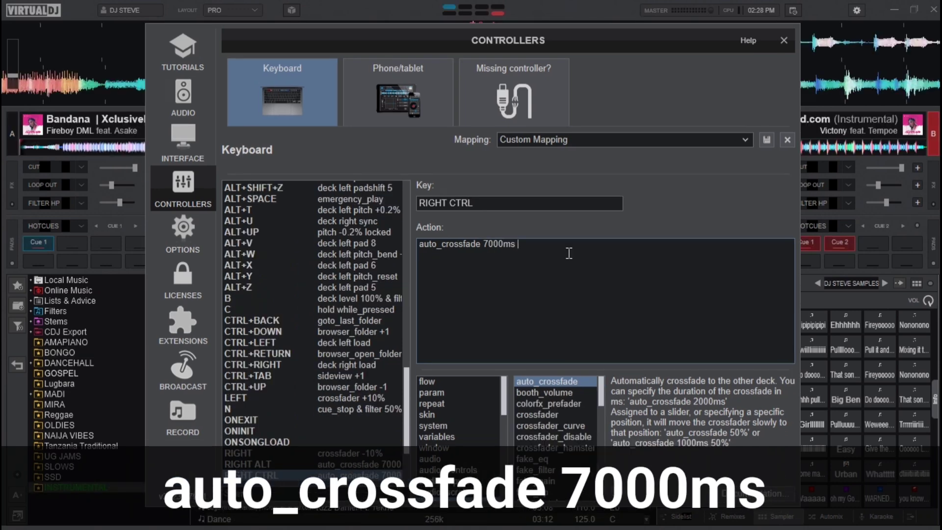
type("100")
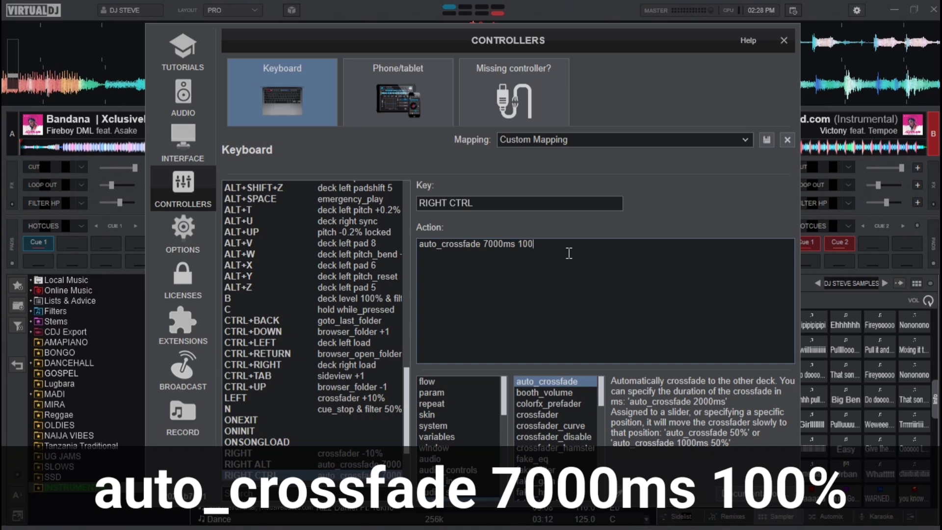
type("%")
left_click(601, 329)
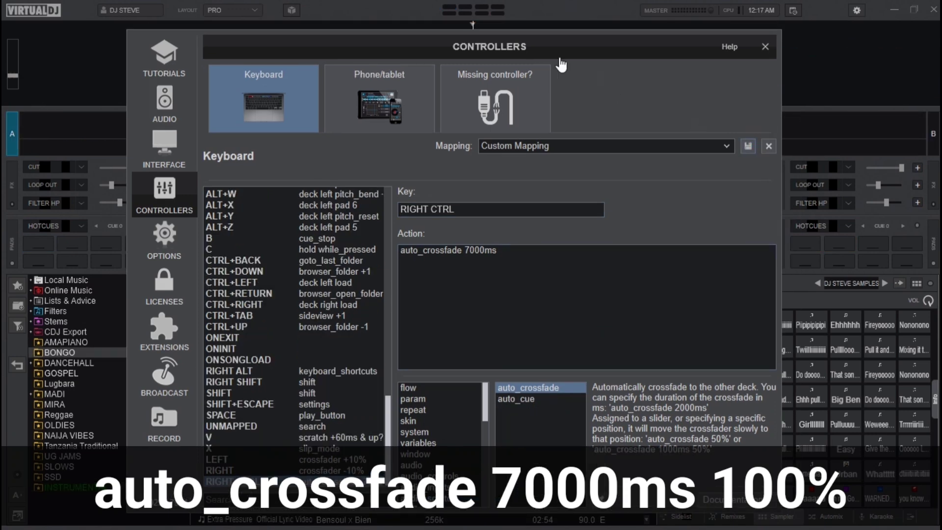
left_click_drag(513, 60, 504, 339)
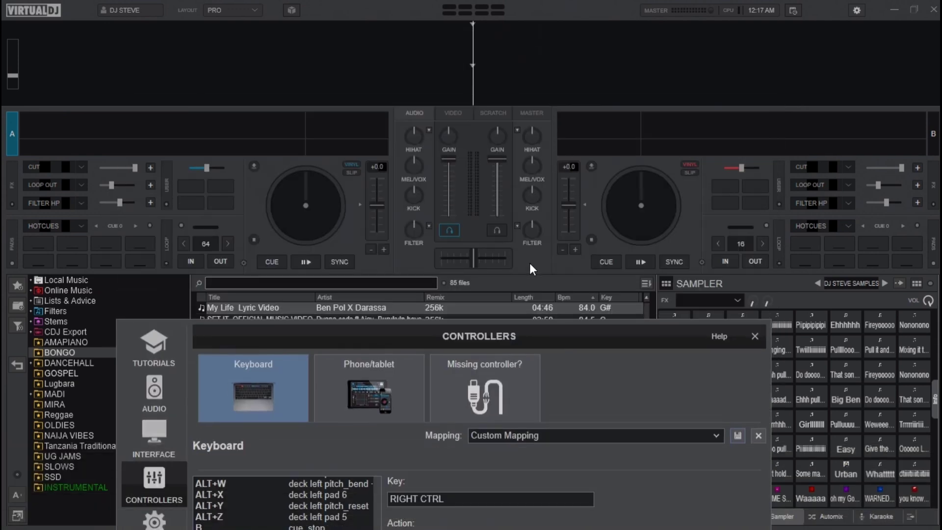
key("Control_R")
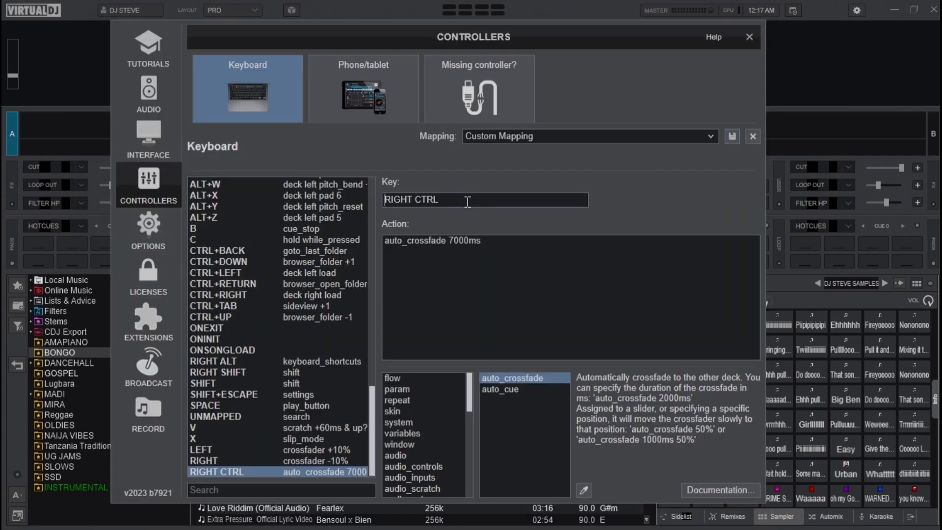
Replace RIGHT ALT's keyboard_shortcuts action with auto_crossfade 7000ms 0%
key("Alt_R")
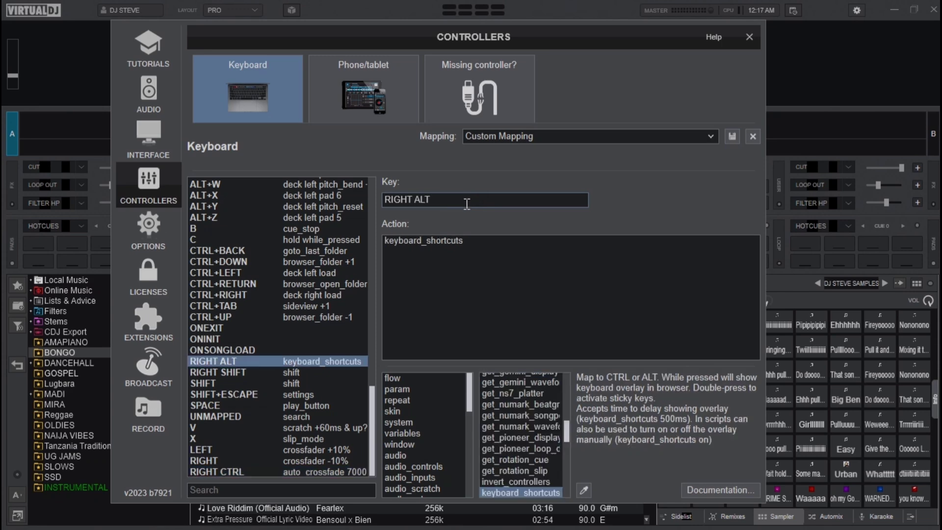
left_click(489, 254)
key("ctrl+a")
key("BackSpace")
type("auto_")
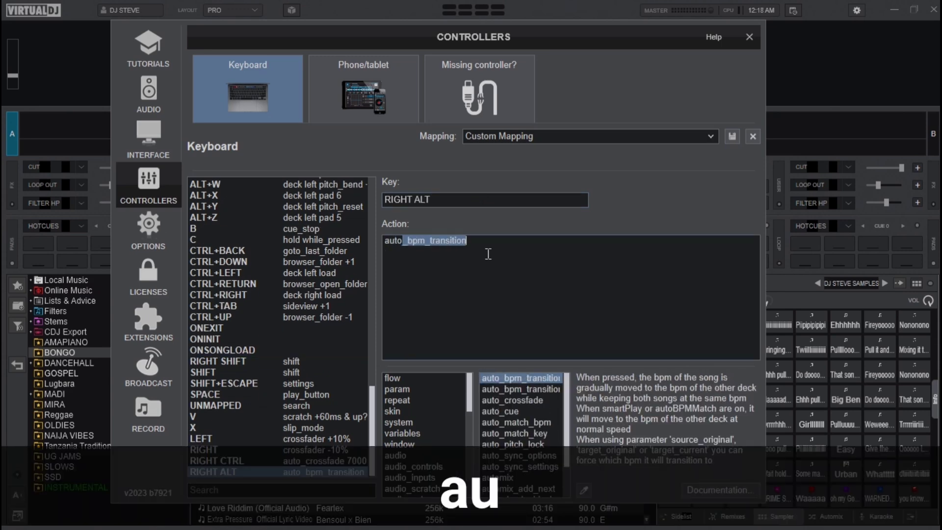
type("cross")
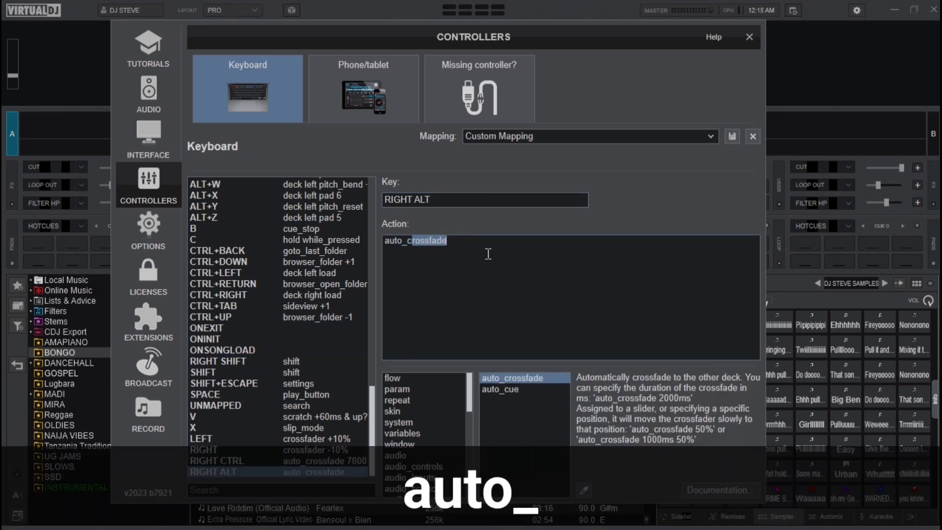
type("fade")
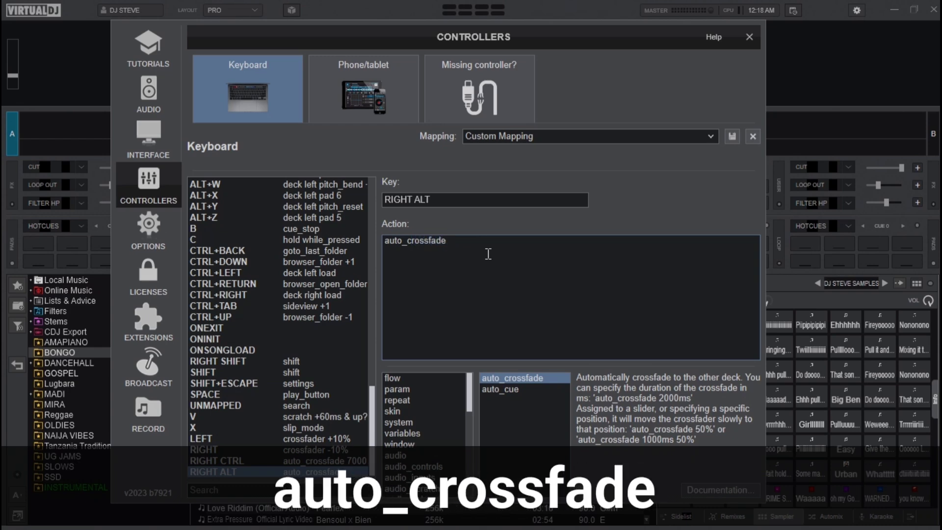
type(" -")
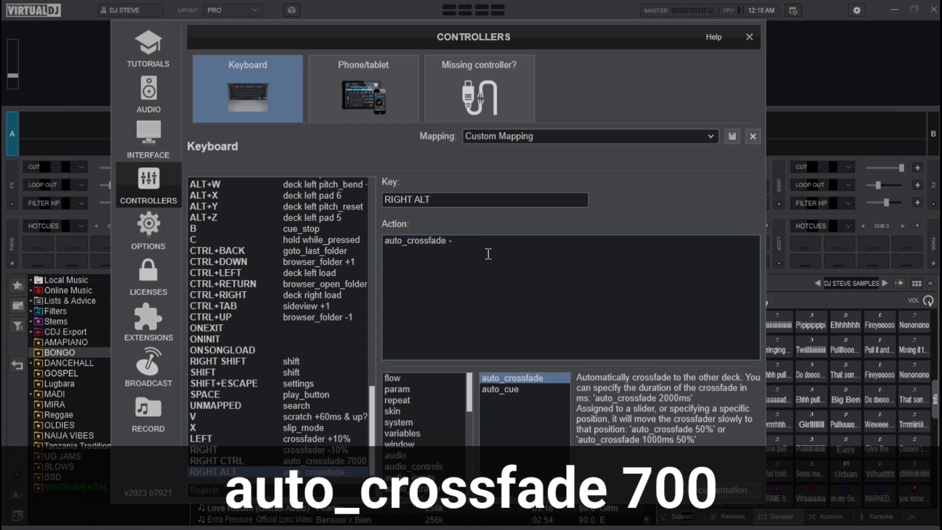
type("7000ms")
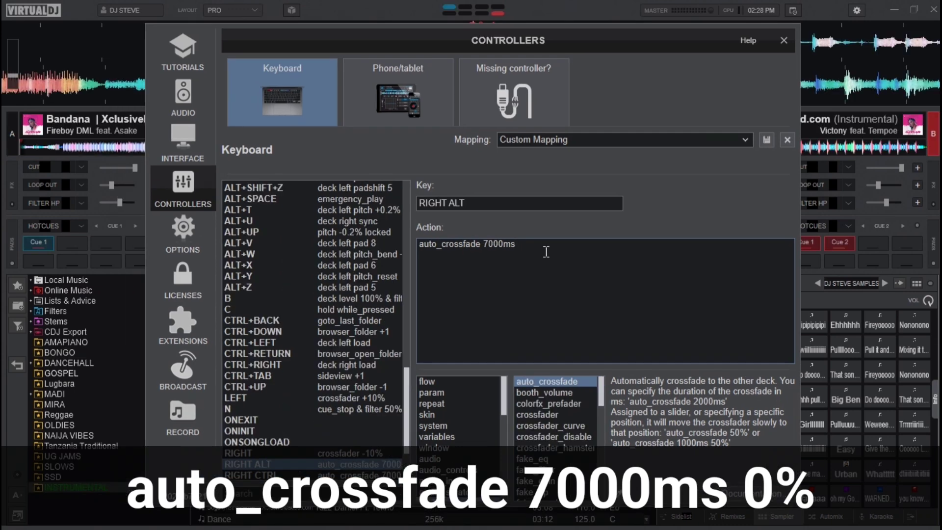
type("0%")
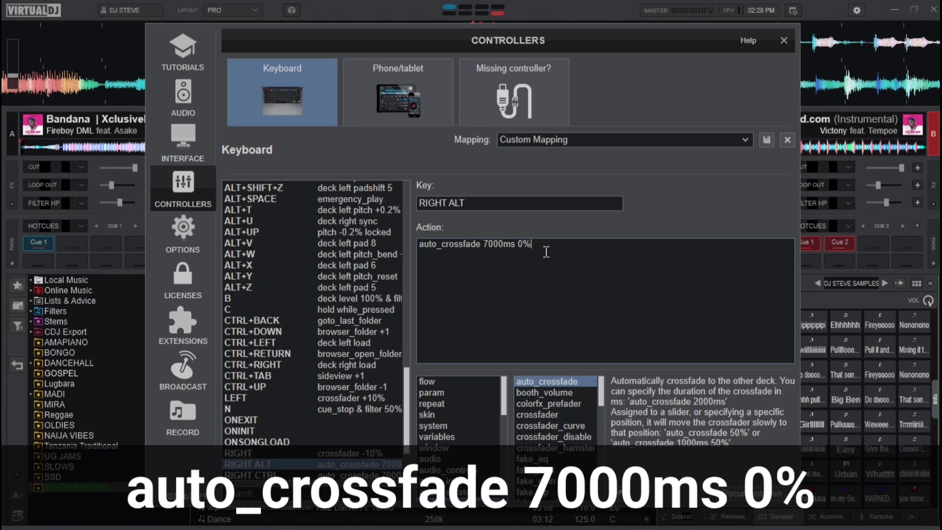
Compare the RIGHT CTRL mapping against the new RIGHT ALT mapping
left_click(514, 201)
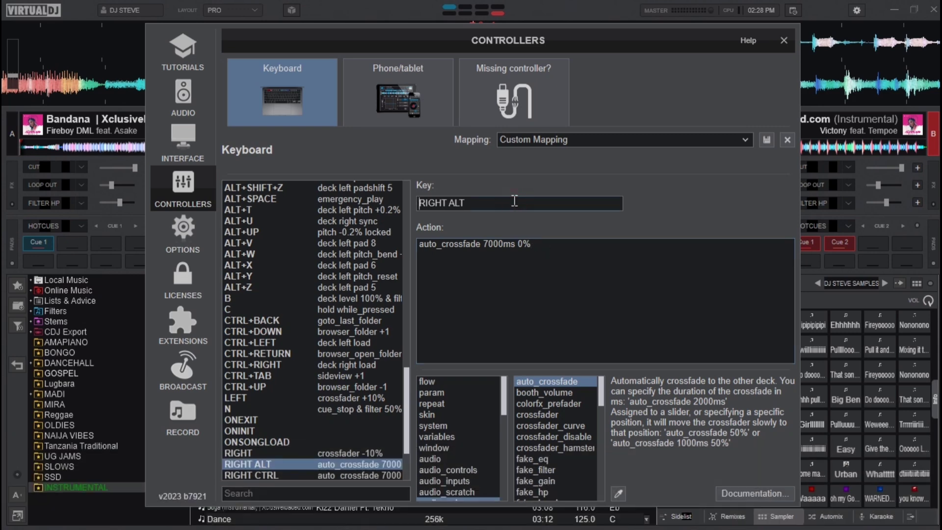
key("Control_R")
key("Alt_R")
Switch back and forth between the RIGHT CTRL and RIGHT ALT mappings to compare them
key("Control_R")
key("Alt_R")
key("Control_R")
key("Alt_R")
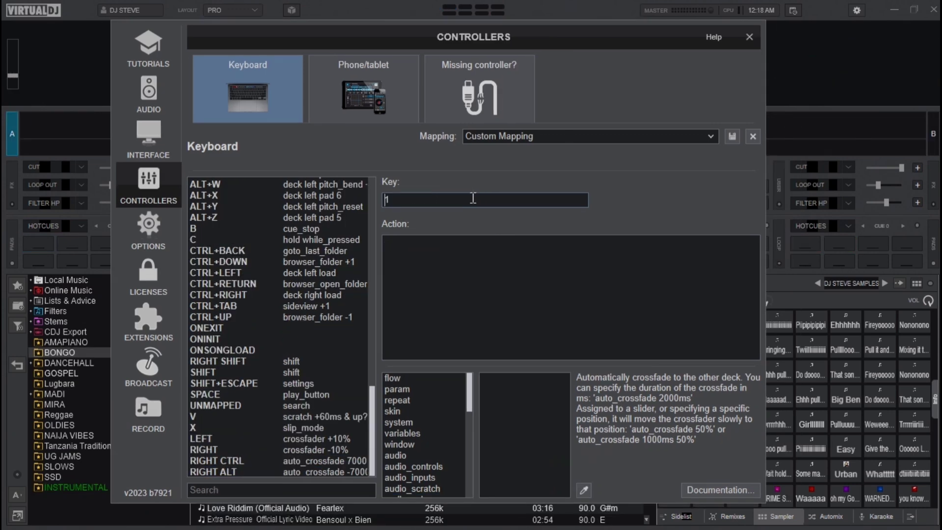
Set key 1 to 'crossfader 0% while_pressed' and start key 2 with 'crossfader 100% while_pressed'
left_click(460, 275)
type("crossfader 0% wh")
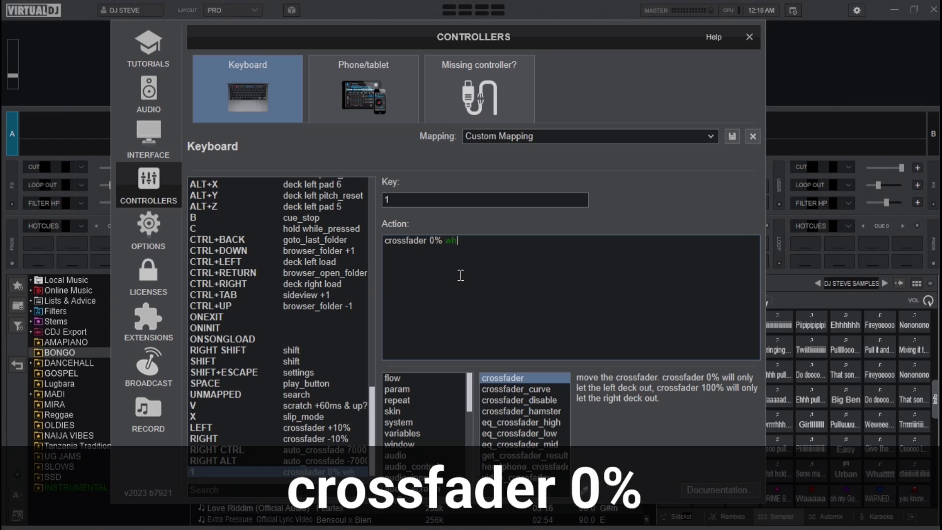
type("ile_pr")
type("essed")
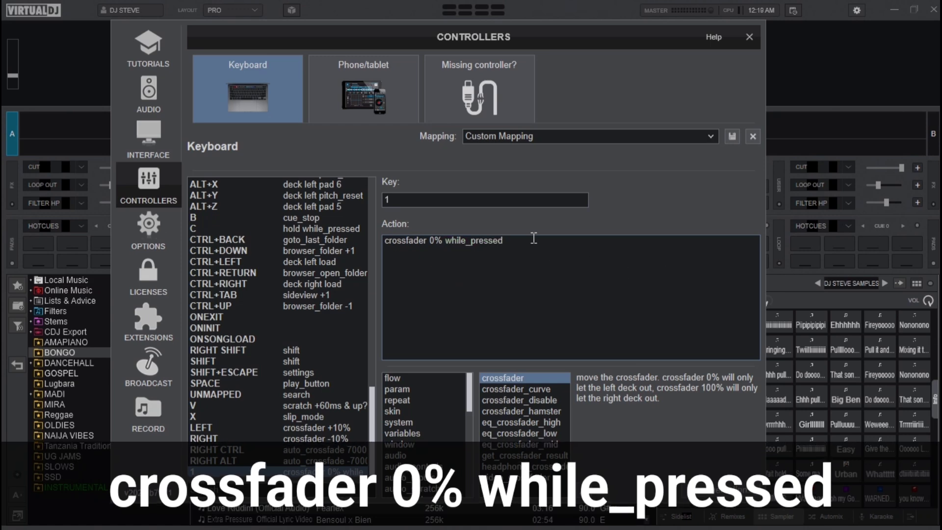
type("2")
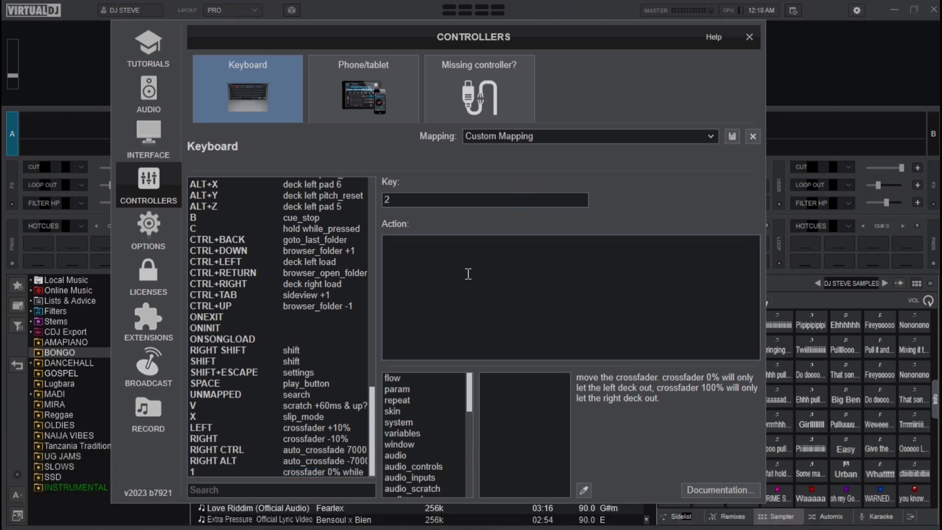
type("cross")
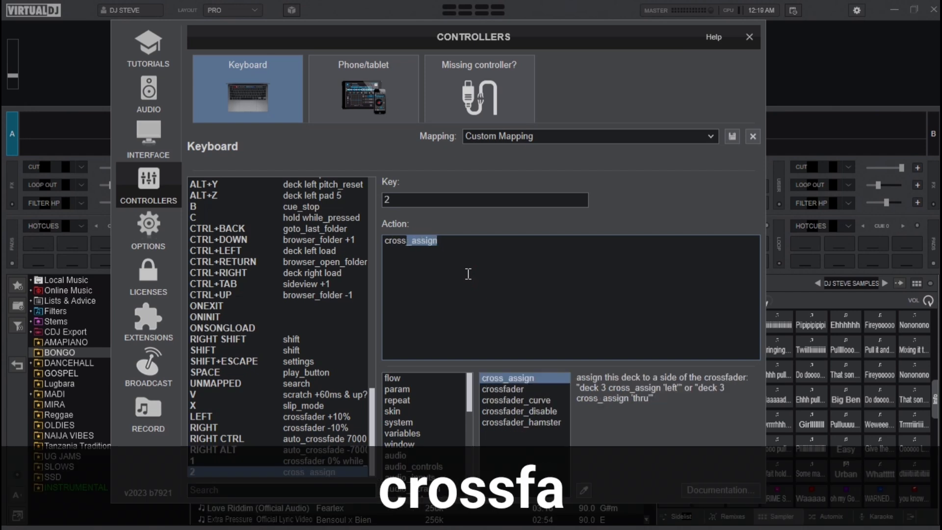
type("fader 100")
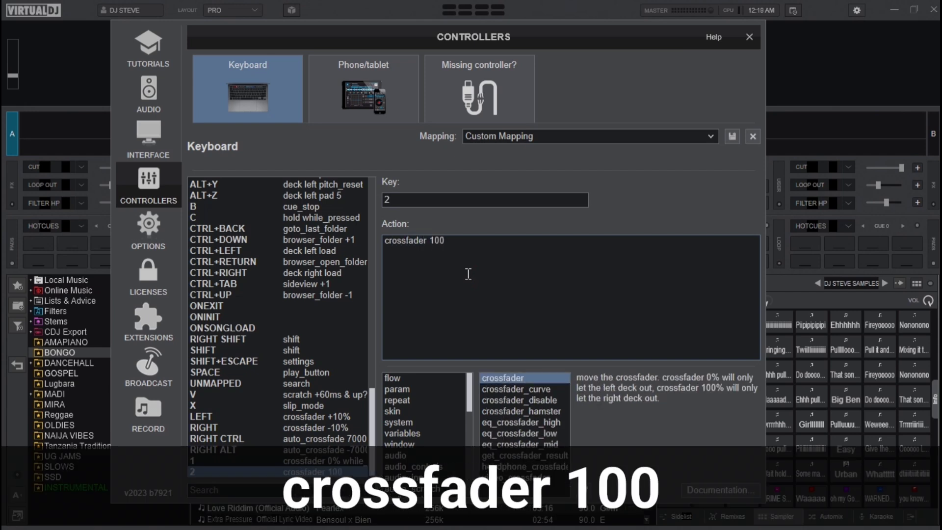
type("% while_")
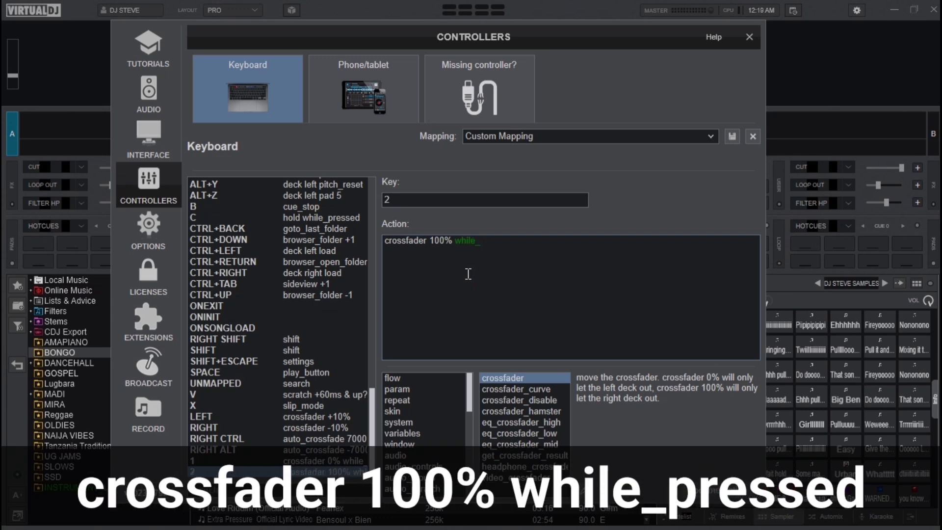
type("pressed")
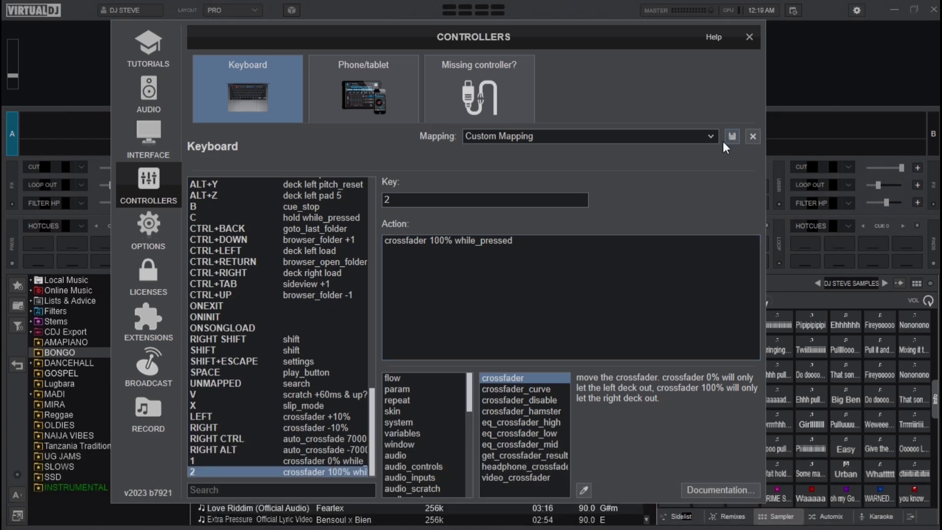
Close the Controllers settings with key 2 mapped to crossfader 100% while_pressed
left_click(748, 38)
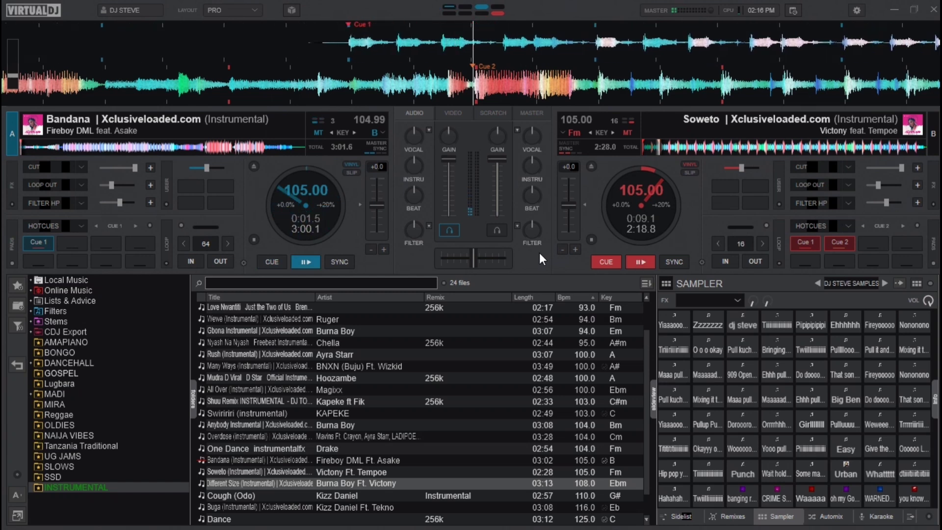
key("Tab")
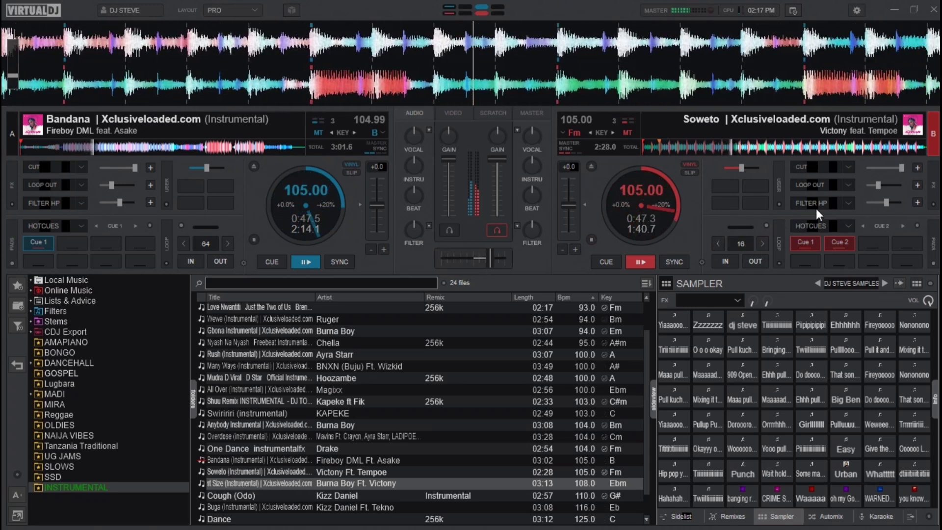
left_click(802, 185)
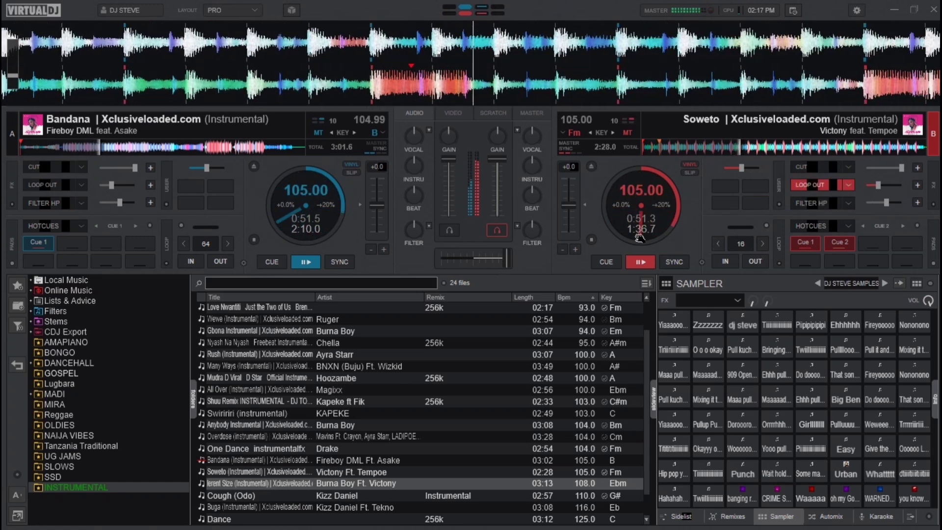